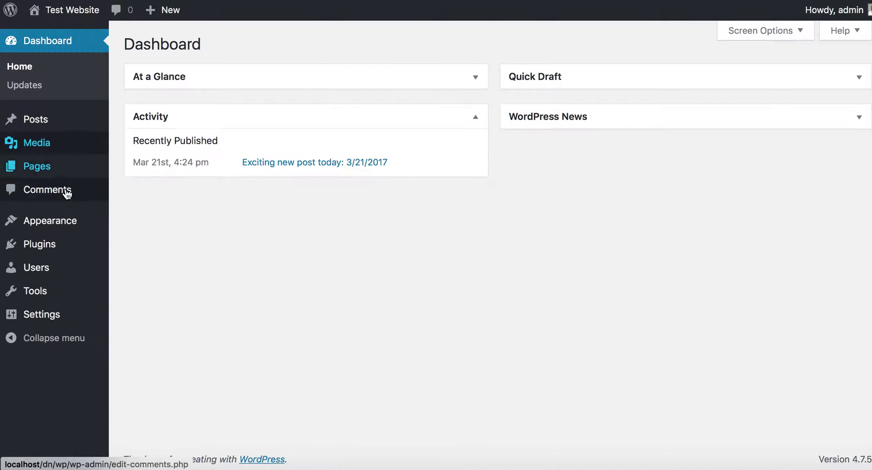
Search the plugin directory for "easy video", and install and activate the Easy Video Player plugin.
mouse_move(60, 255)
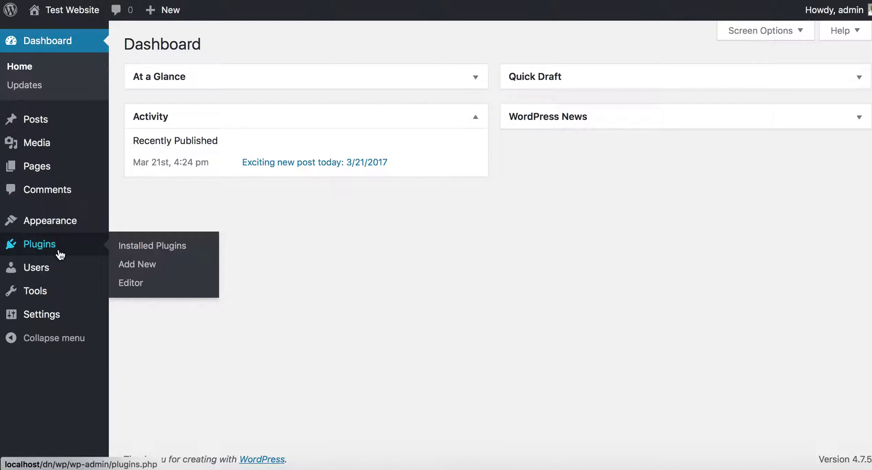
left_click(139, 266)
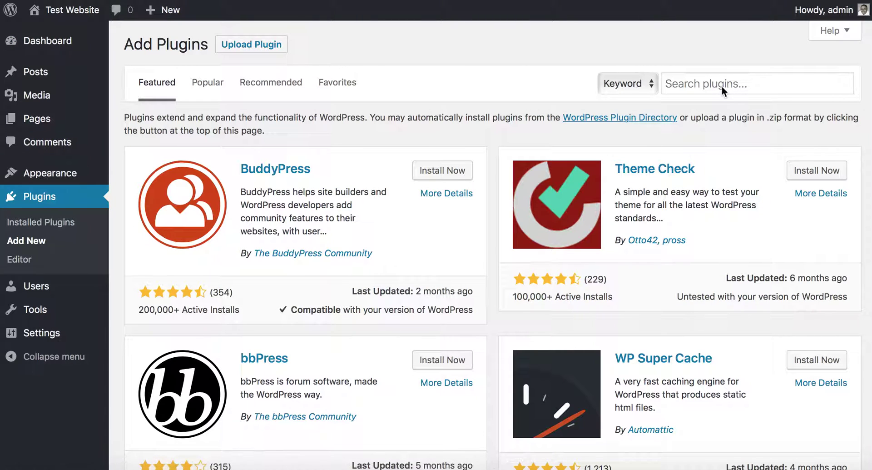
left_click(722, 86)
type("easy video")
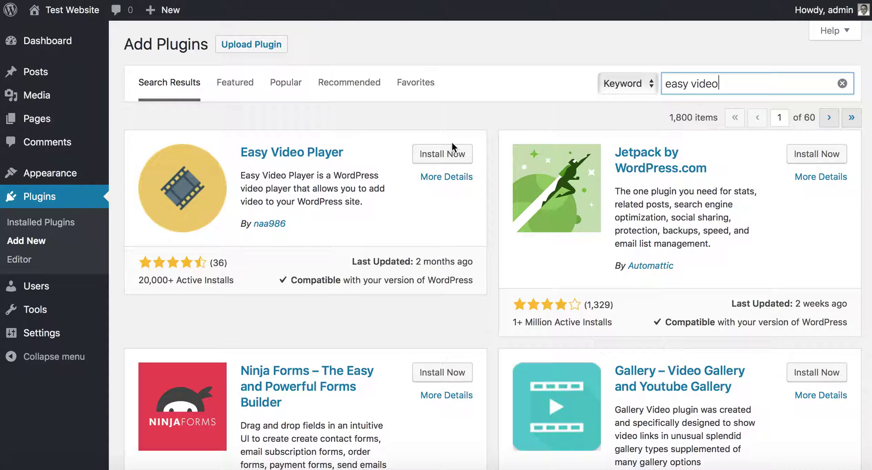
left_click(450, 155)
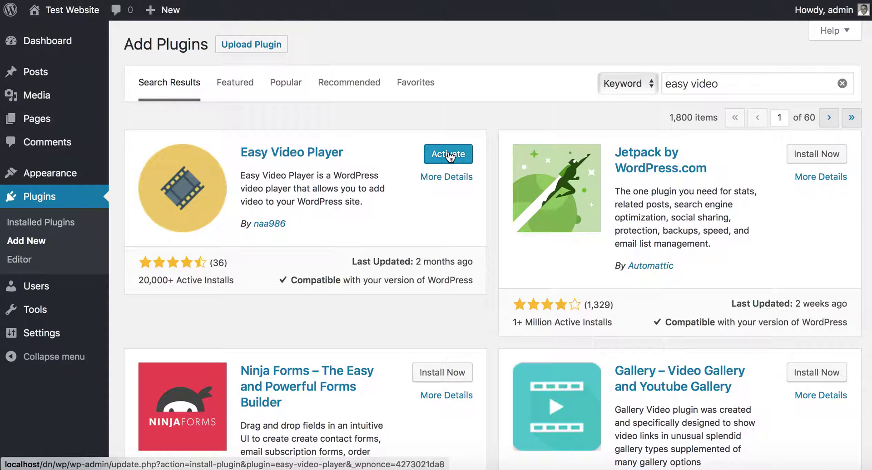
left_click(450, 156)
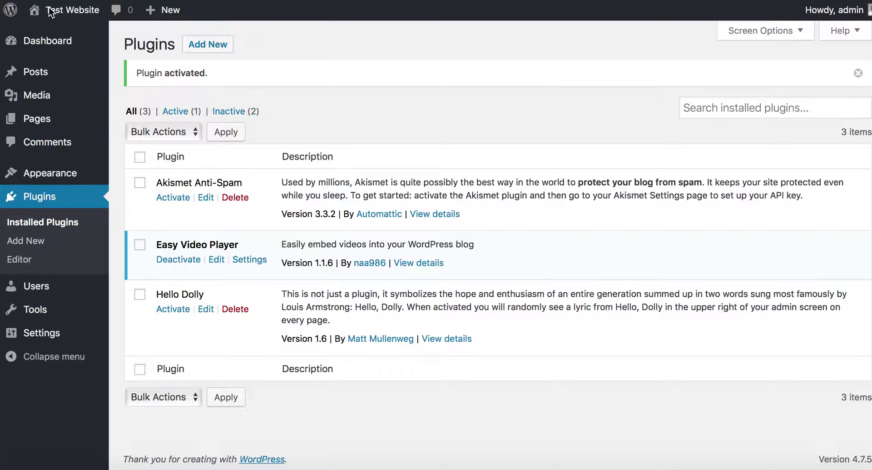
Start a new post titled "Test File" with the body text "This is a test".
mouse_move(55, 73)
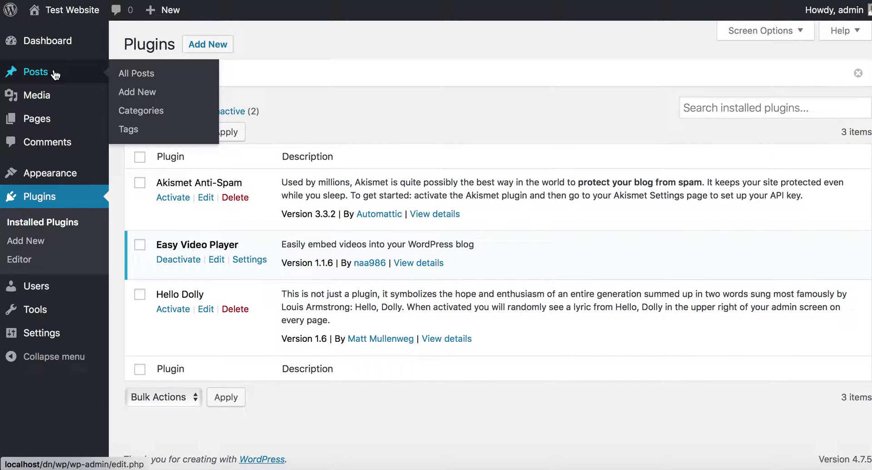
left_click(138, 93)
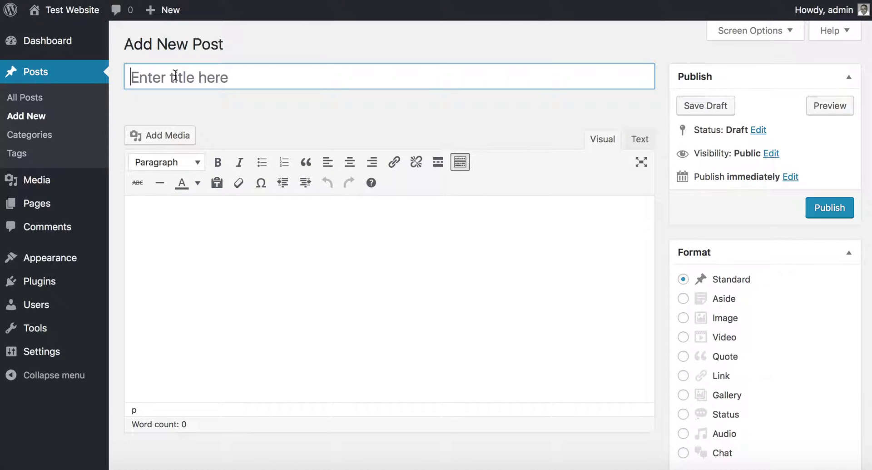
type("Test File")
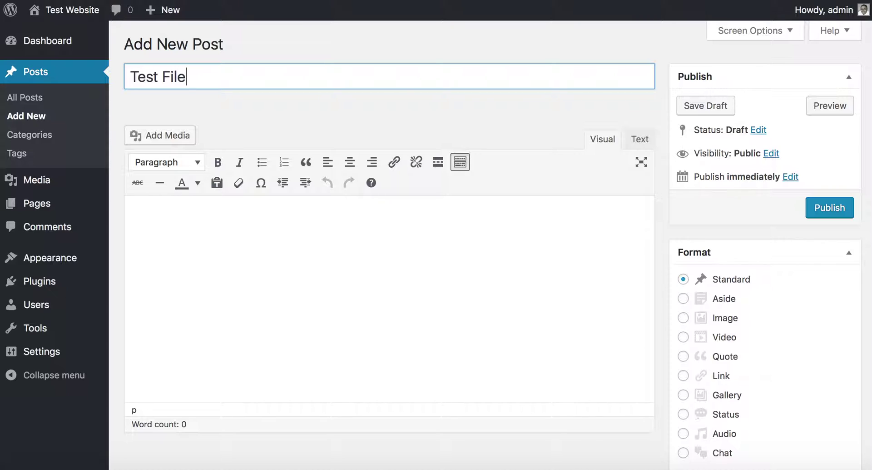
left_click(255, 236)
type("This is ")
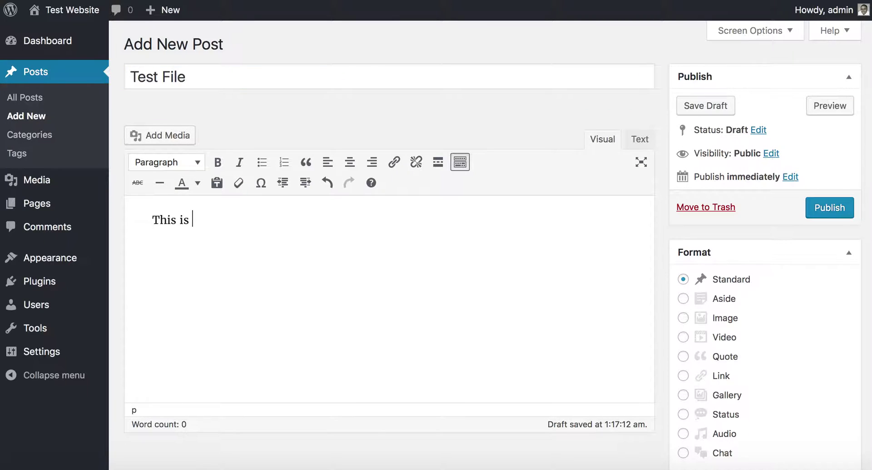
type("a test")
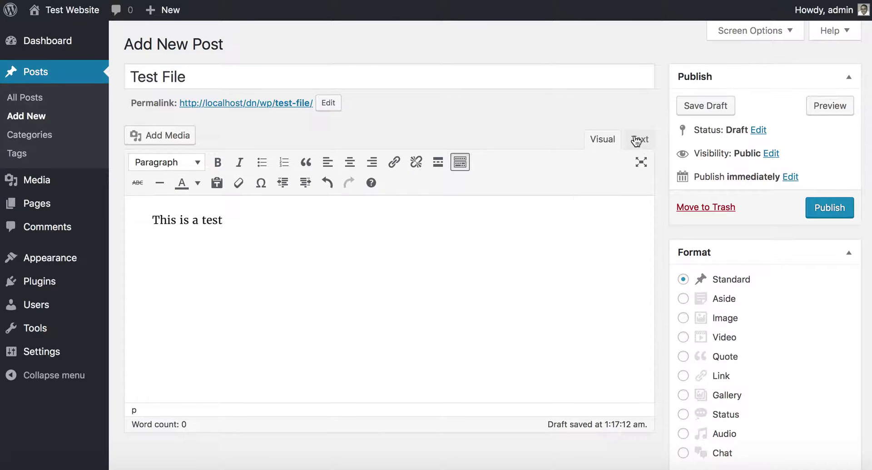
left_click(640, 141)
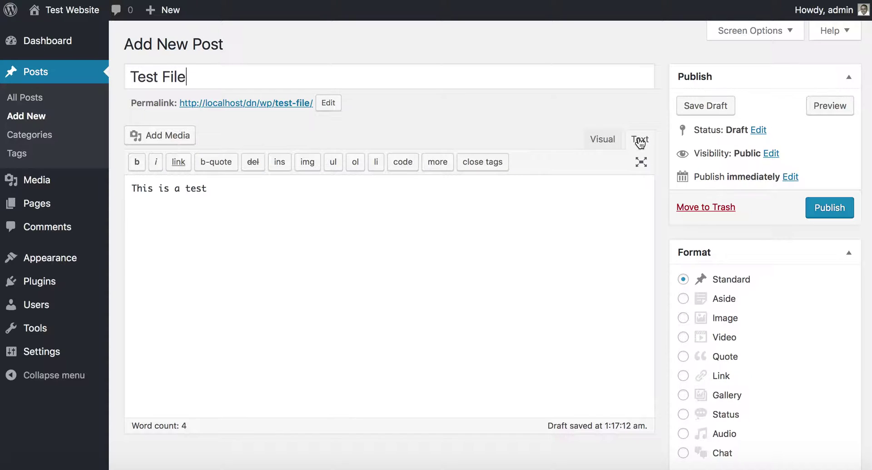
left_click(558, 203)
key("Return")
key("Return")
type("[evp_embed_video url=\"http://example.com/wp-content/uploads/videos/myvid.mp4\"]")
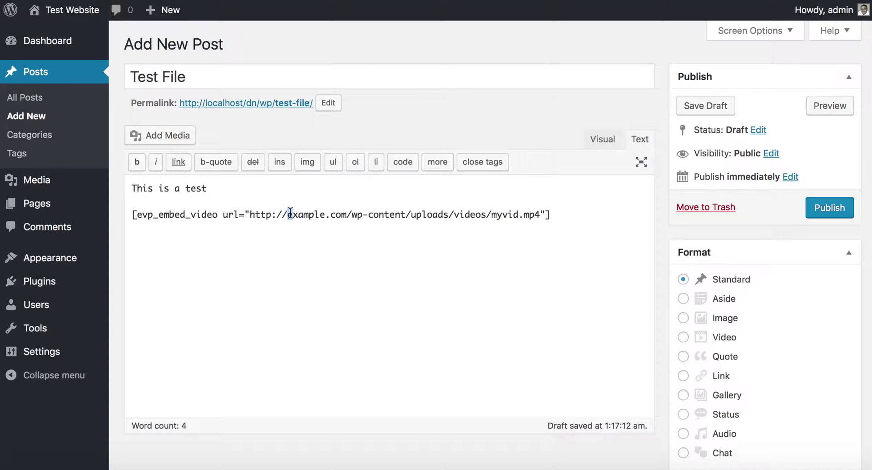
left_click_drag(289, 214, 541, 219)
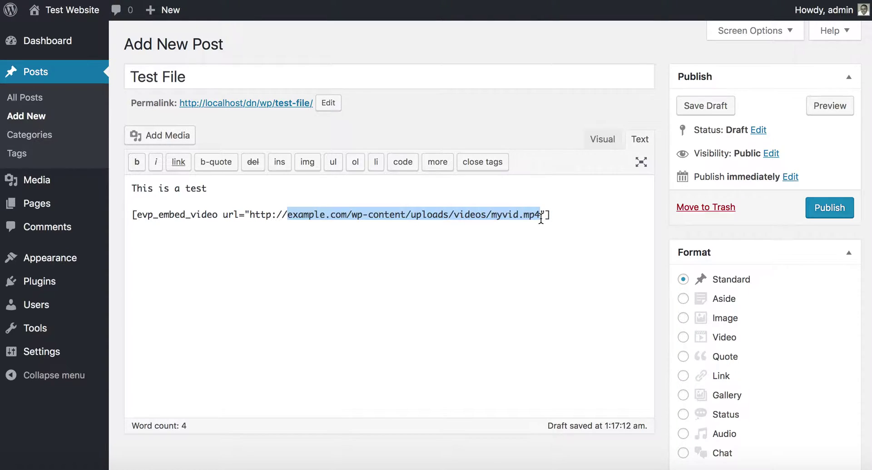
type("locla")
key("BackSpace")
key("BackSpace")
type("alhost/")
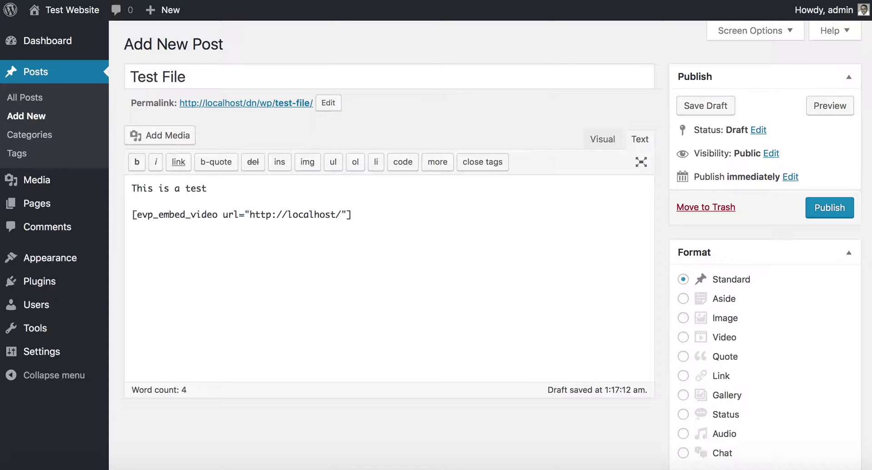
type("dn/")
type("wp/Test")
type("-Video.m")
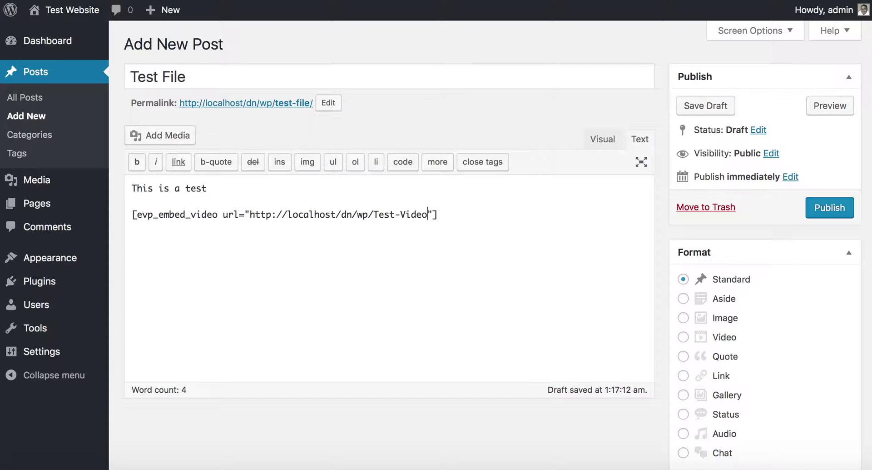
type("ov")
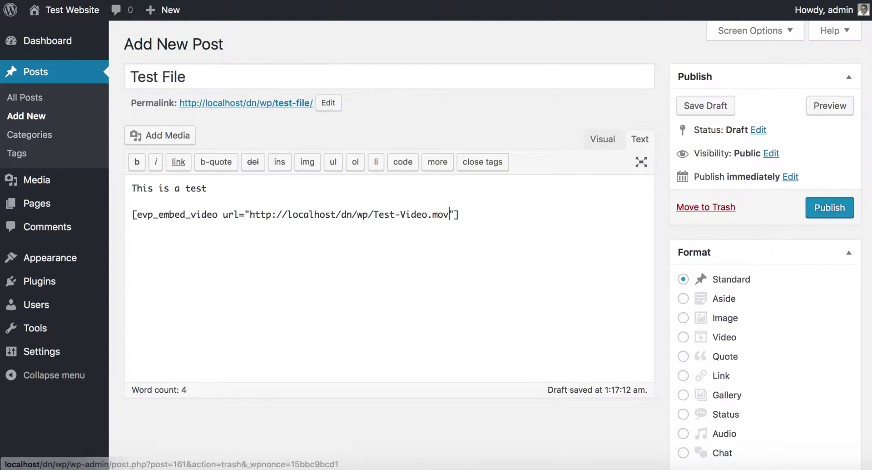
left_click(838, 210)
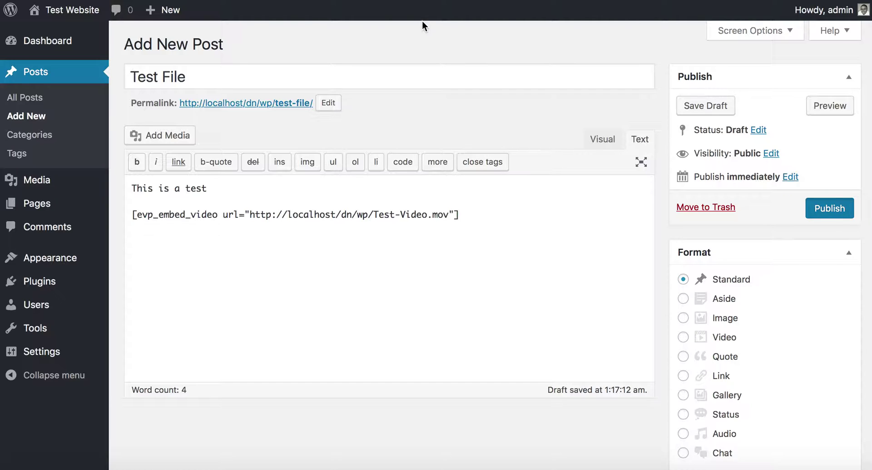
Open the Test Website home page and play the video embedded in the Test File post.
left_click(399, 2)
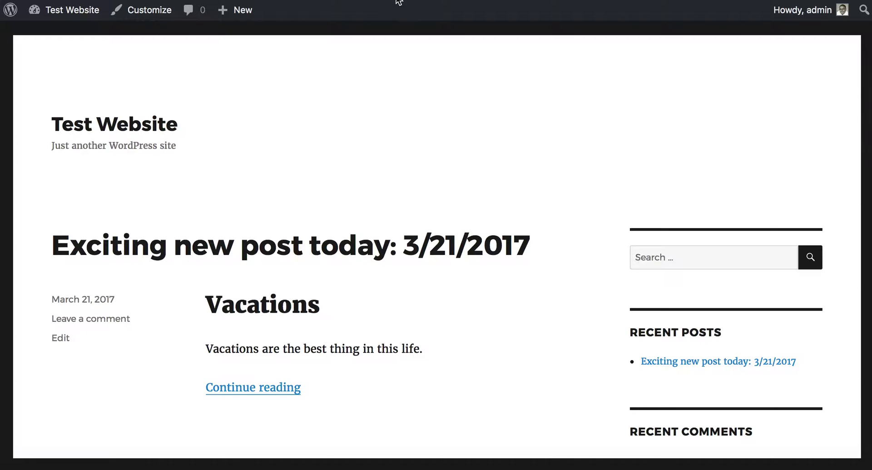
left_click(155, 127)
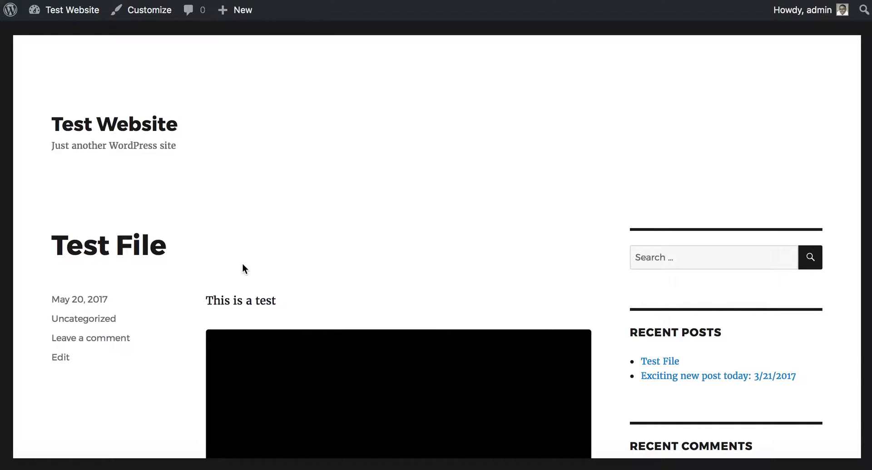
scroll(243, 264, "down", 3)
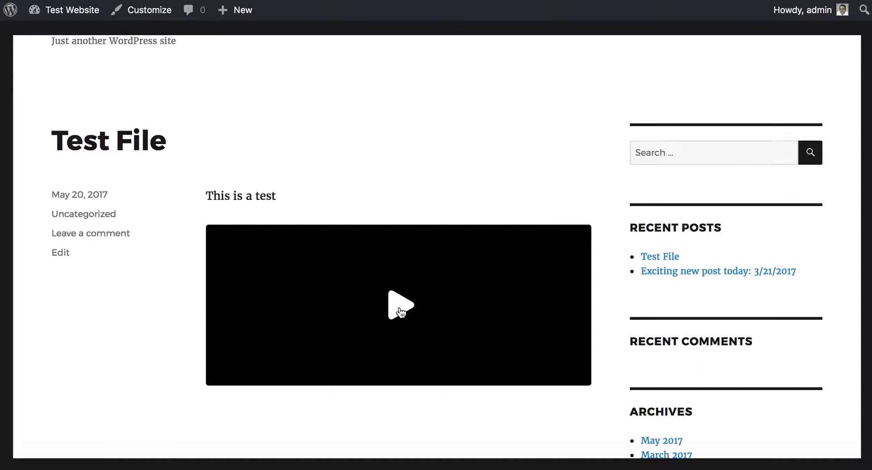
left_click(401, 313)
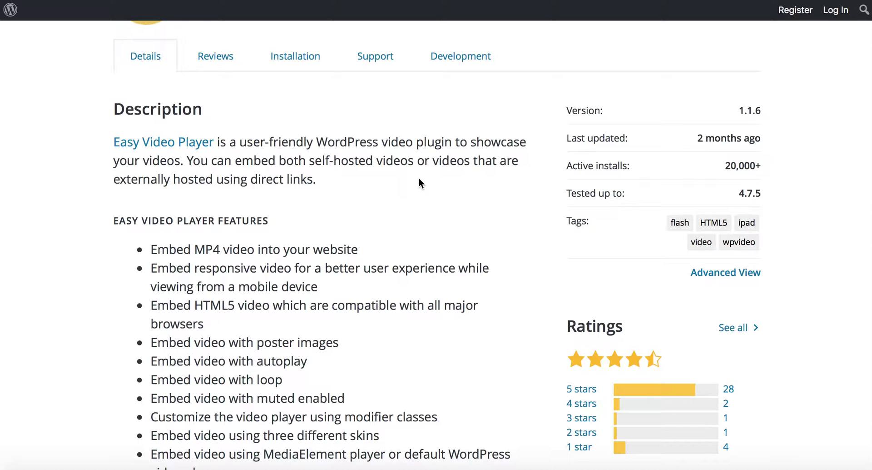
Review the description and feature list on the Easy Video Player plugin's directory page.
scroll(419, 178, "up", 10)
scroll(419, 178, "down", 6)
scroll(300, 218, "down", 4)
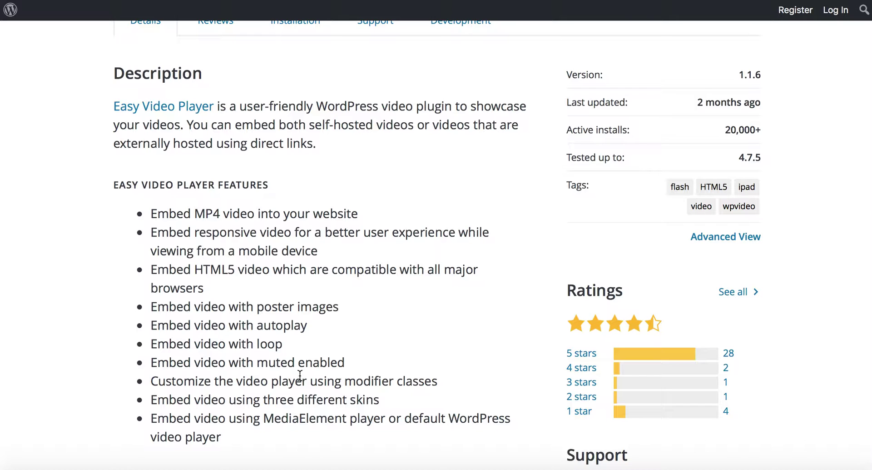
scroll(300, 376, "down", 3)
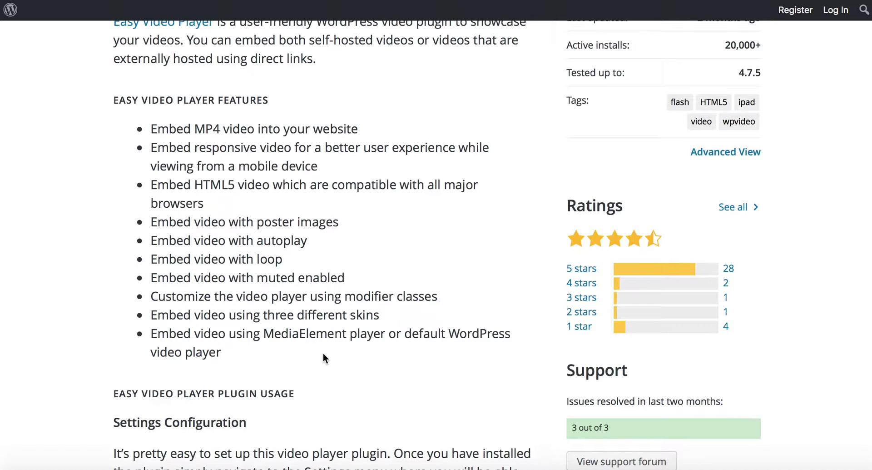
scroll(324, 358, "up", 3)
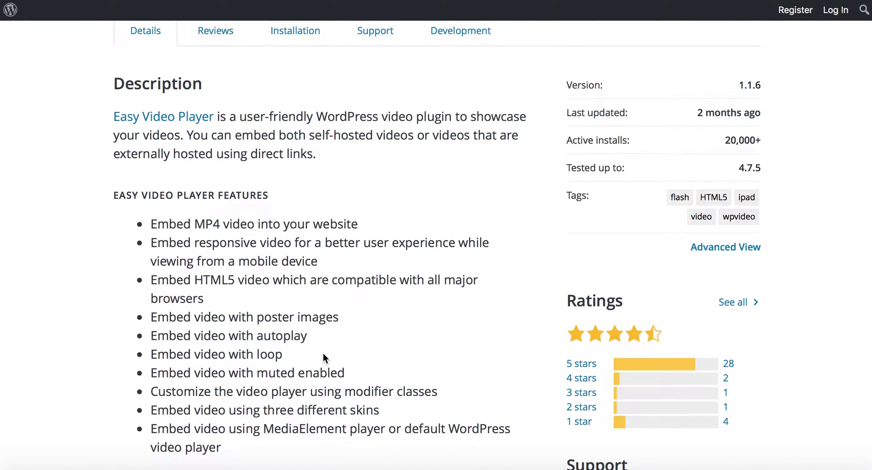
scroll(324, 355, "up", 3)
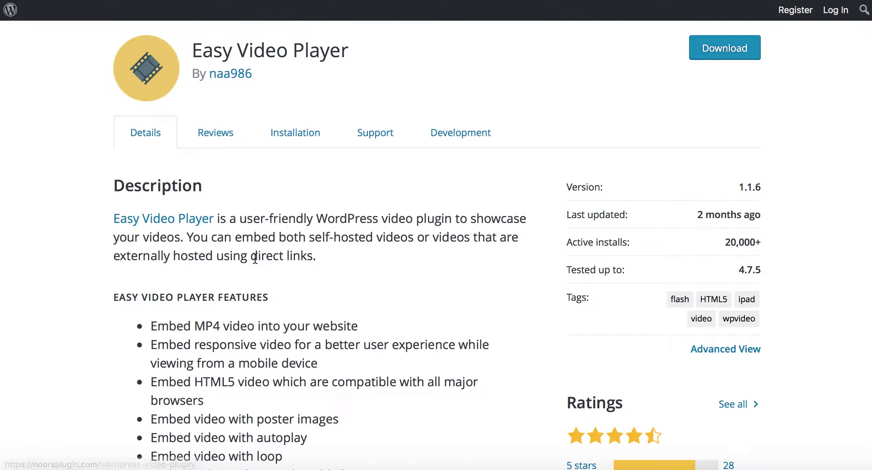
scroll(255, 258, "up", 2)
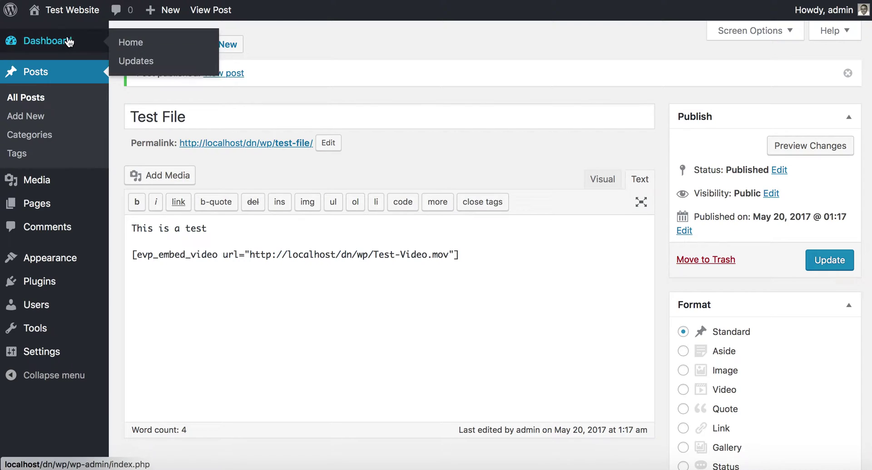
Return to the WordPress dashboard and switch to the Kickstart Commerce website.
left_click(69, 42)
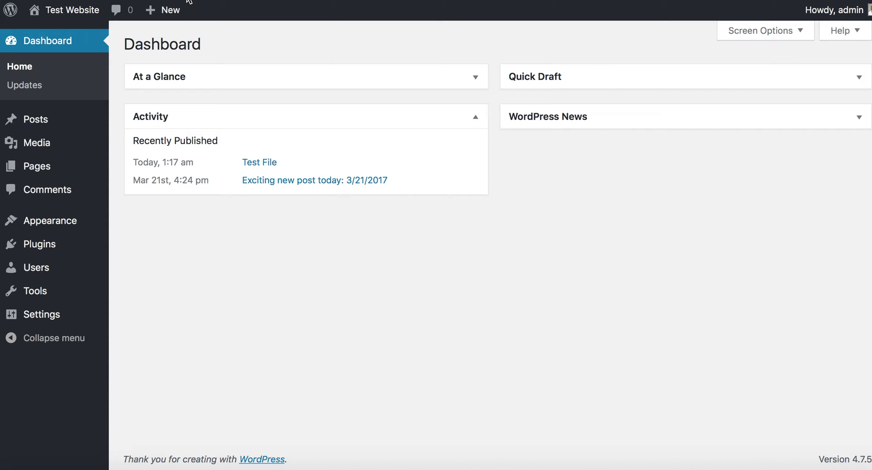
left_click(178, 0)
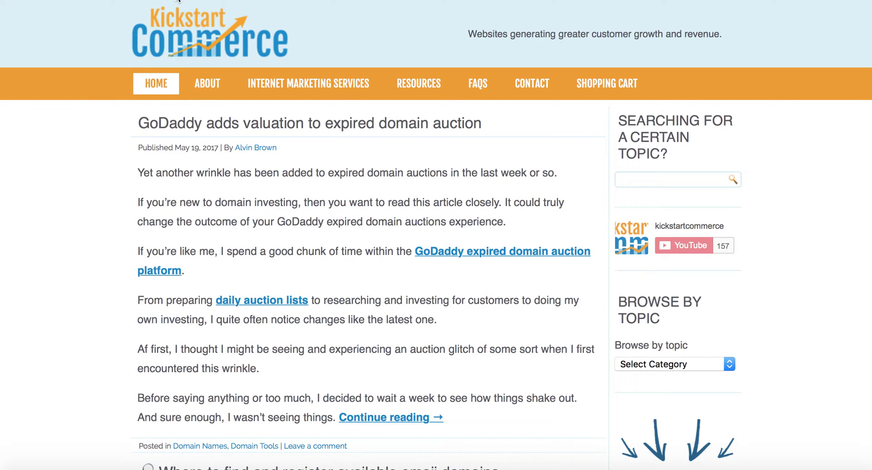